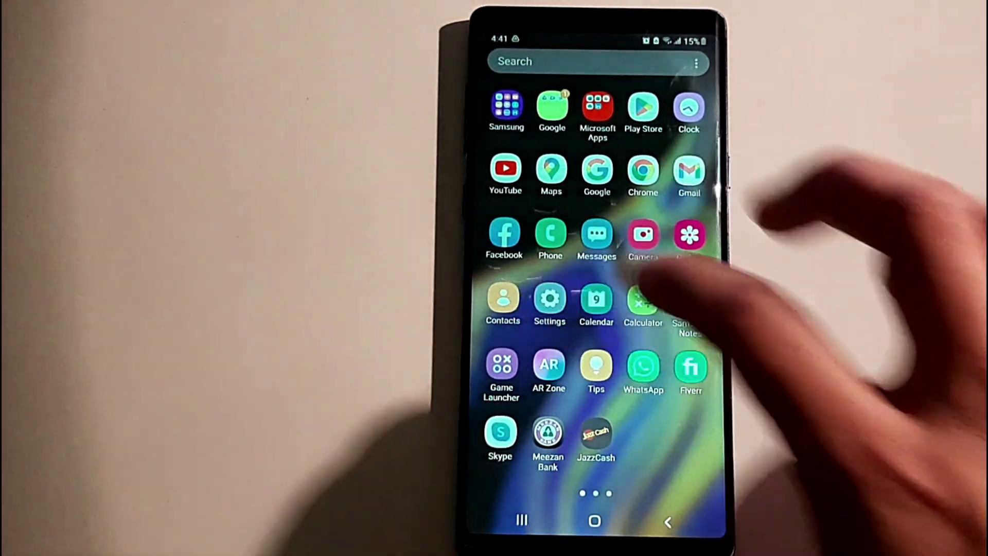
- Launch the Samsung Settings app to show its main list
{"action": "left_click", "coordinate": [550, 299]}
{"action": "scroll", "coordinate": [595, 309], "scroll_direction": "down", "scroll_amount": 5}
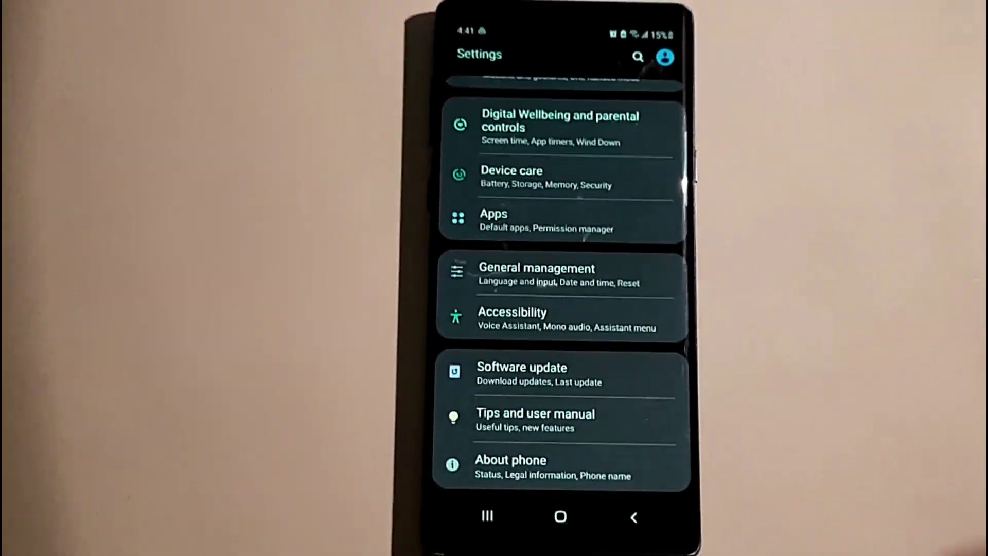
- Go to Software update, where Wi-Fi auto download is enabled
{"action": "left_click", "coordinate": [555, 374]}
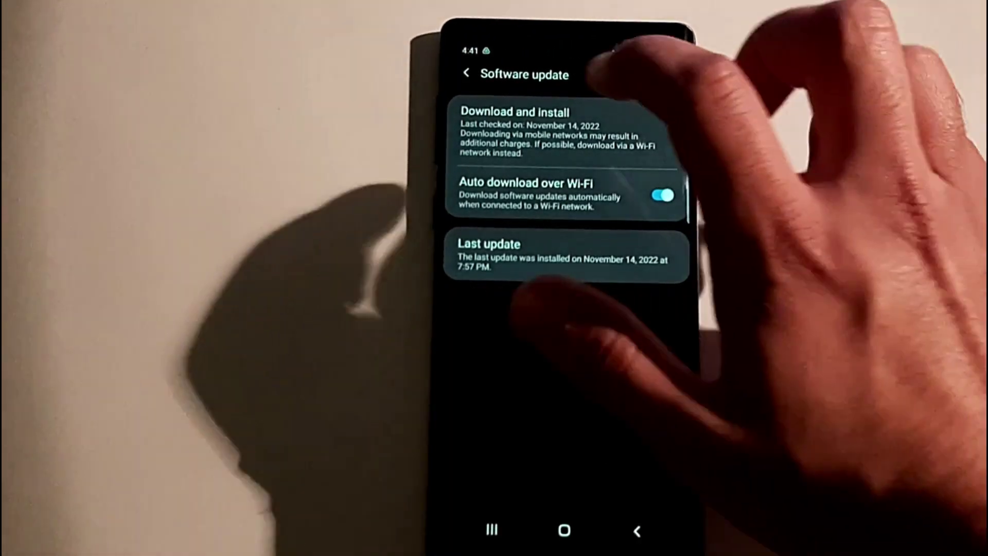
- Start a manual update check with Download and install
{"action": "left_click", "coordinate": [514, 112]}
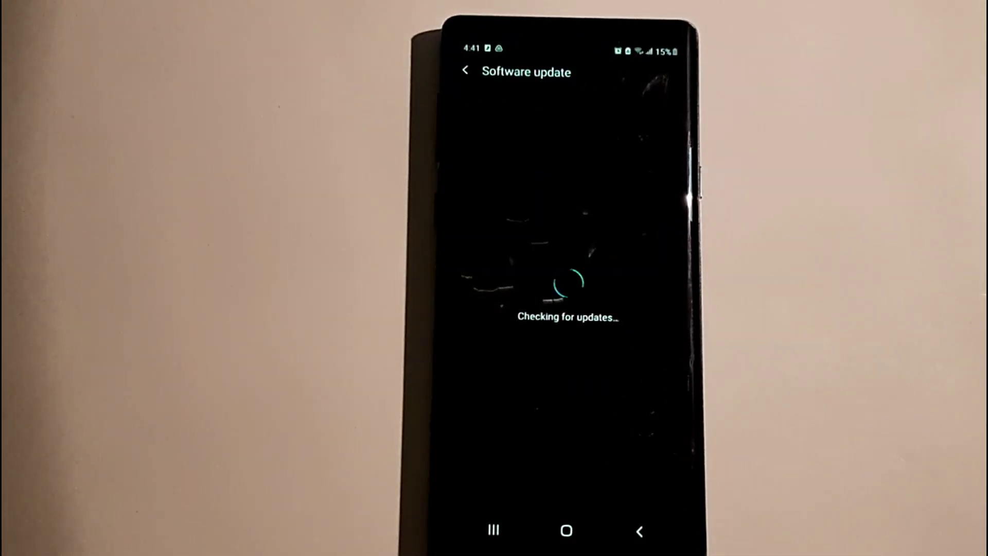